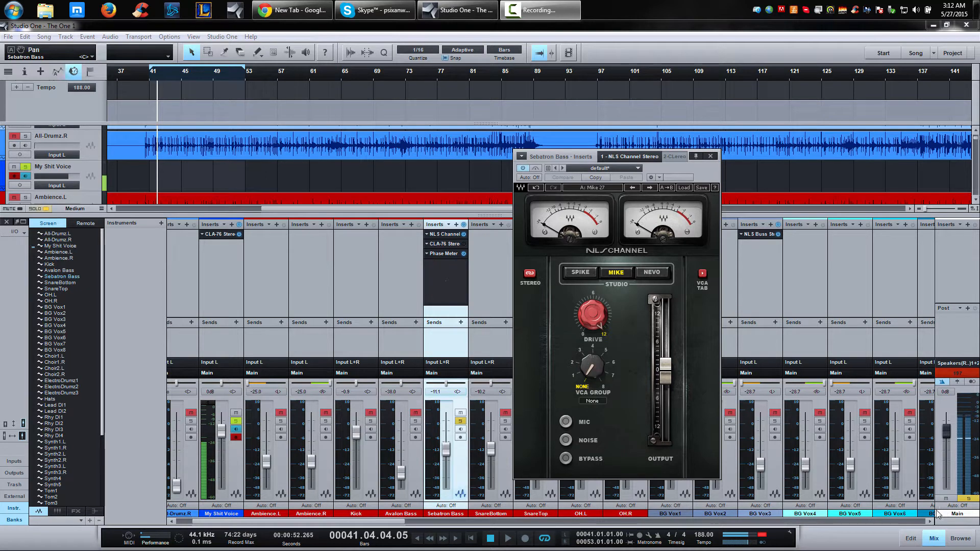
Audition the NLS Channel console models on Sebatron Bass and settle on NEVO.
mouse_move(446, 385)
left_mouse_down()
mouse_move(485, 388)
mouse_move(443, 382)
left_mouse_up()
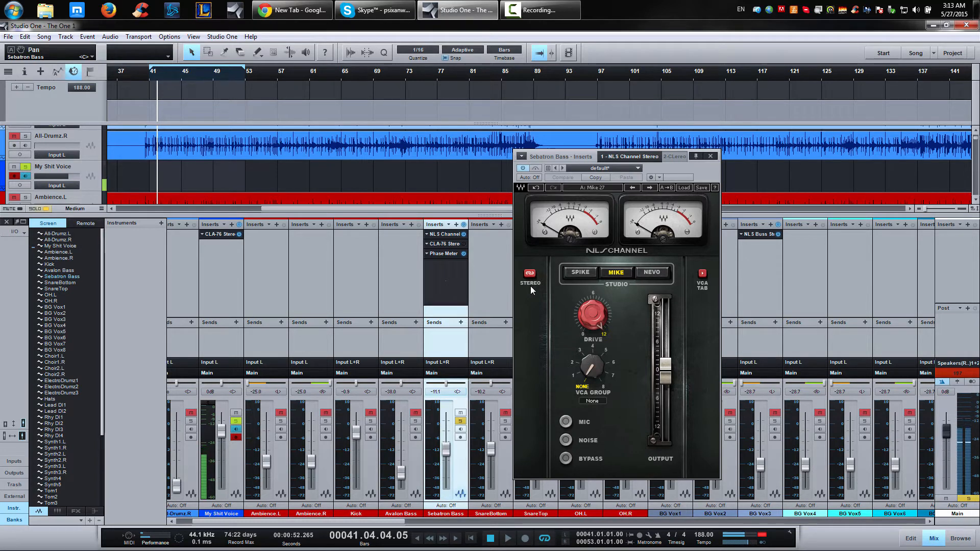
left_click_drag(665, 172, 673, 160)
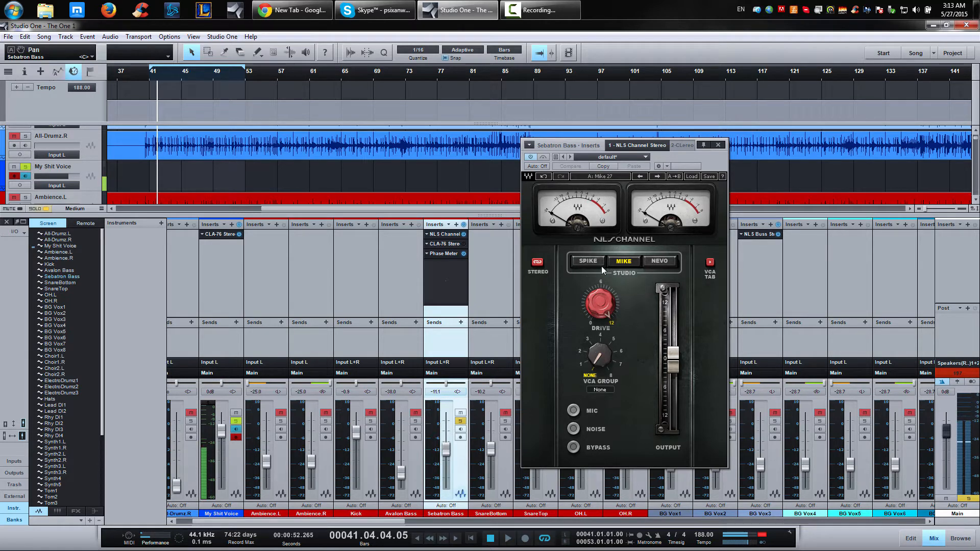
left_click(593, 261)
left_click(656, 262)
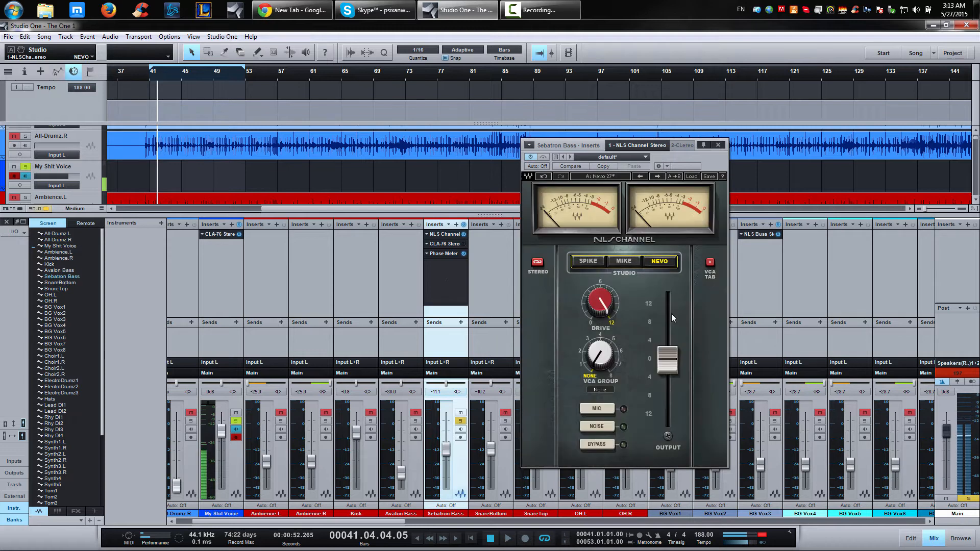
left_click(591, 264)
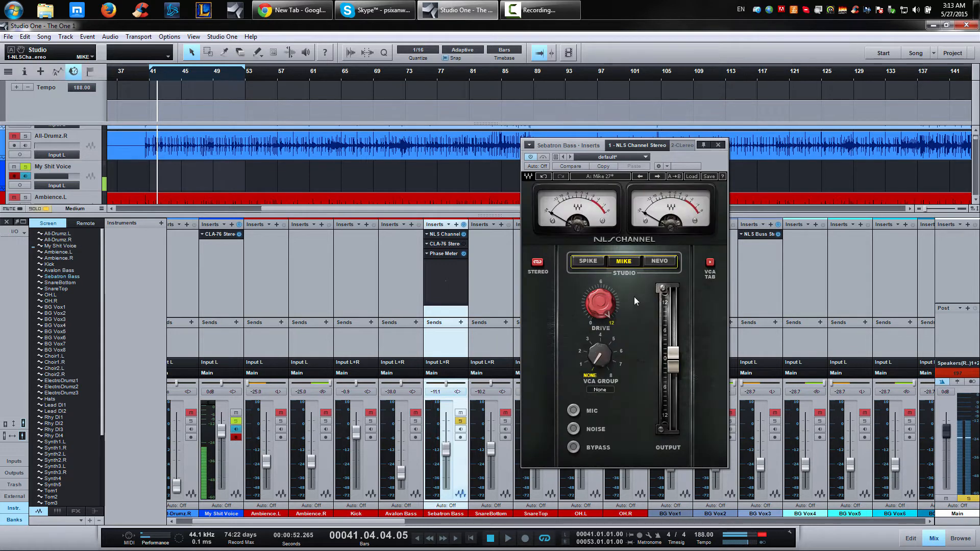
left_click(658, 262)
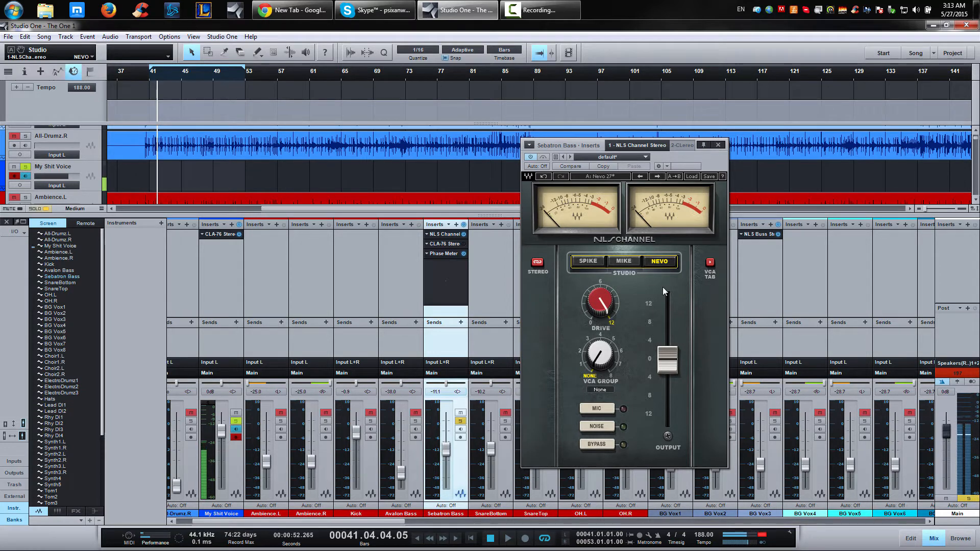
Keep the NLS Channel drive at 12 and set its output level to 0.
mouse_move(607, 308)
left_mouse_down()
mouse_move(605, 316)
mouse_move(607, 305)
left_mouse_up()
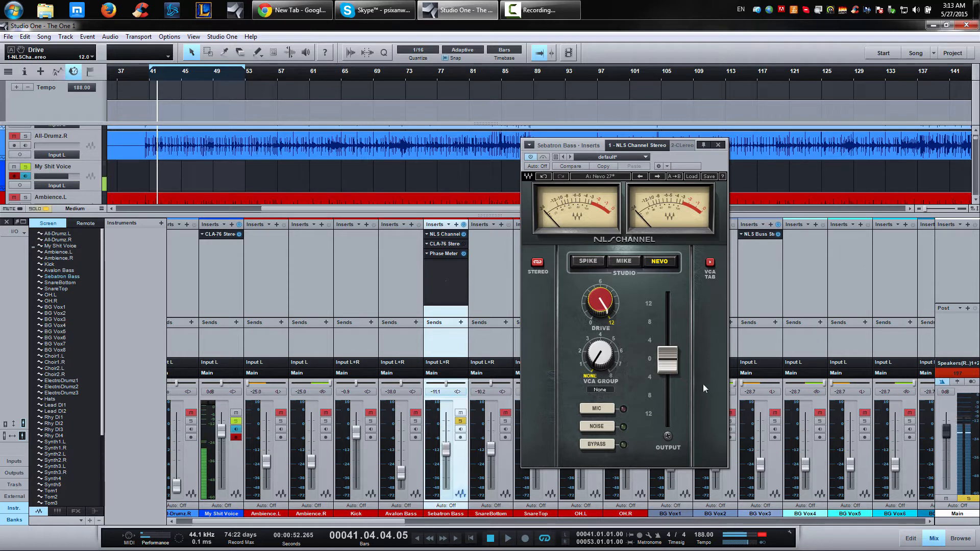
left_click_drag(673, 378, 678, 356)
double_click(672, 365)
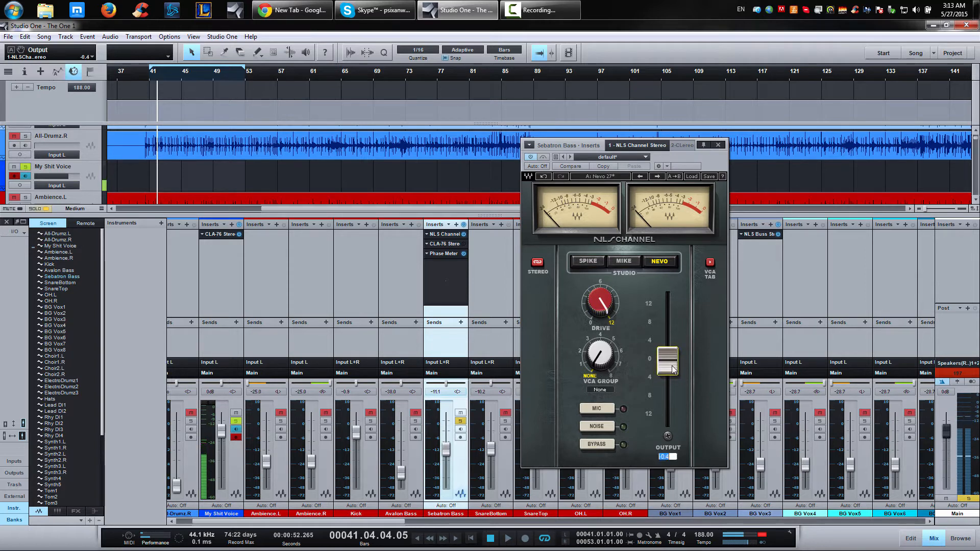
type("0")
key("Return")
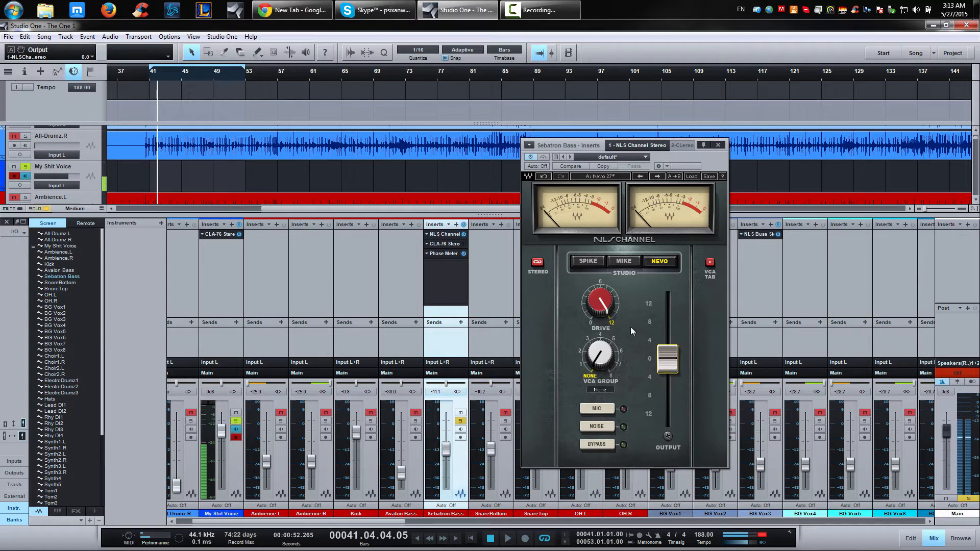
Switch the NLS Channel link mode to Dual Mono and show the track inspector for Sebatron Bass.
left_click(538, 263)
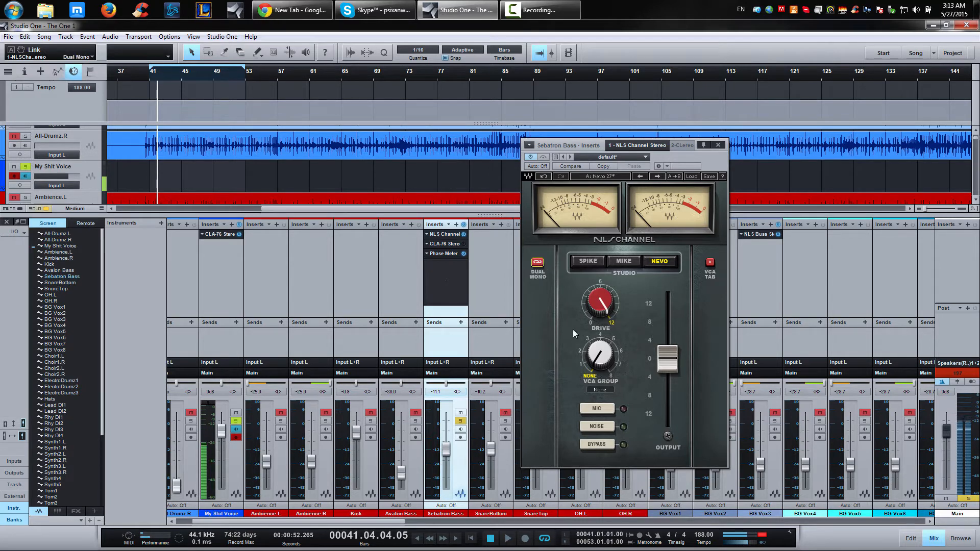
mouse_move(574, 332)
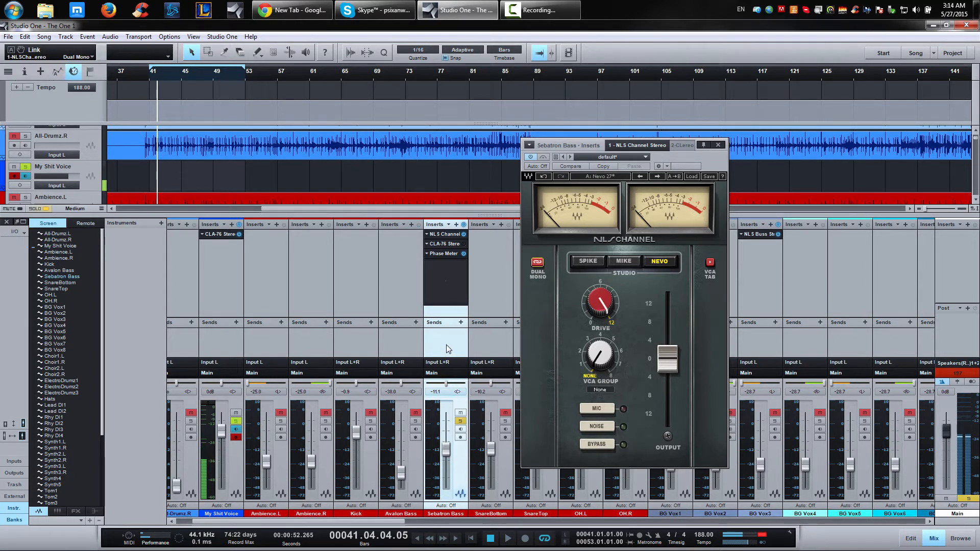
key("F4")
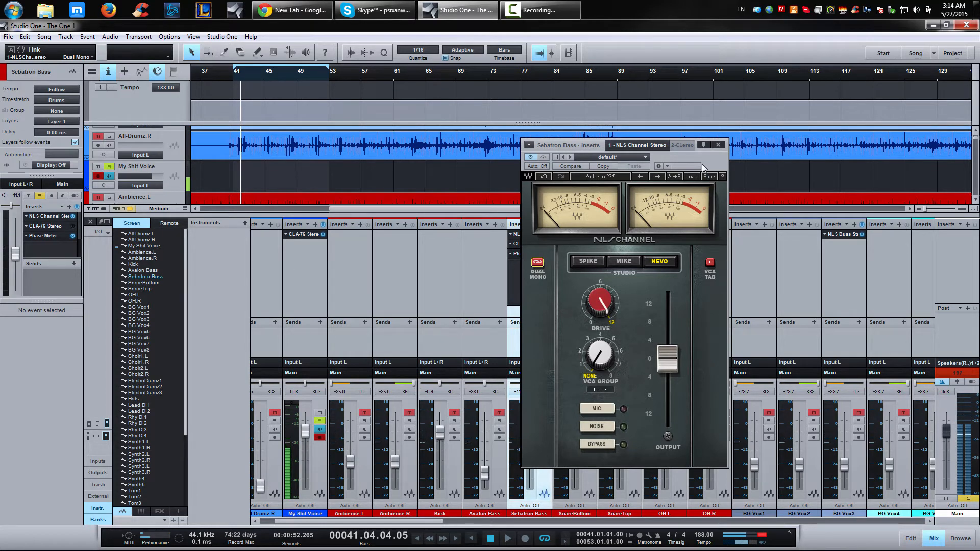
left_click_drag(706, 164, 759, 164)
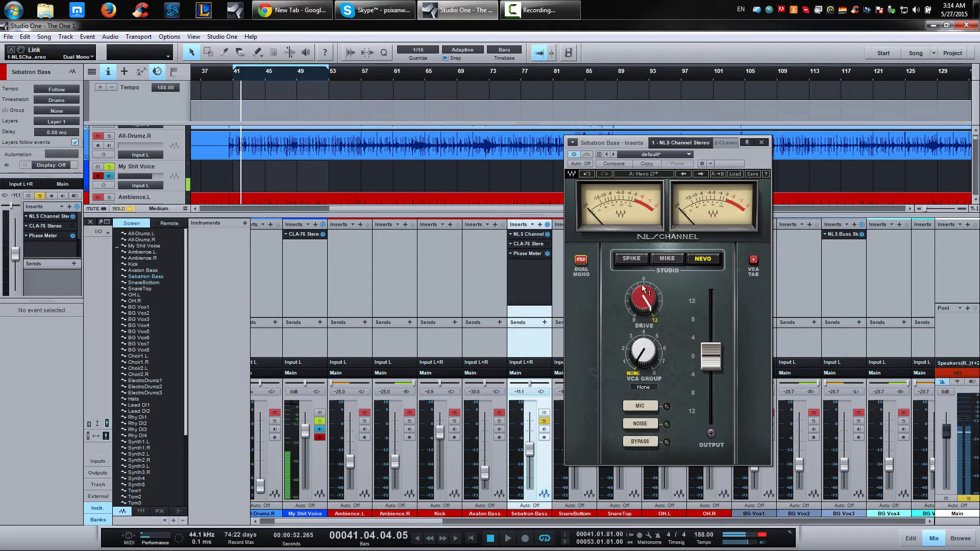
Lower the NLS Channel drive to about 7.6 and switch its link mode to Stereo.
mouse_move(644, 289)
left_click_drag(643, 289, 638, 300)
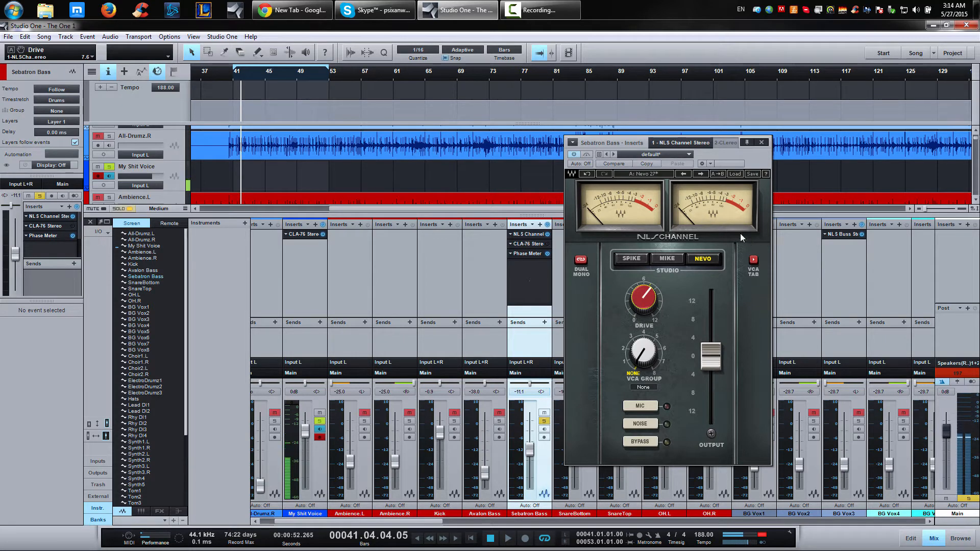
left_click(580, 260)
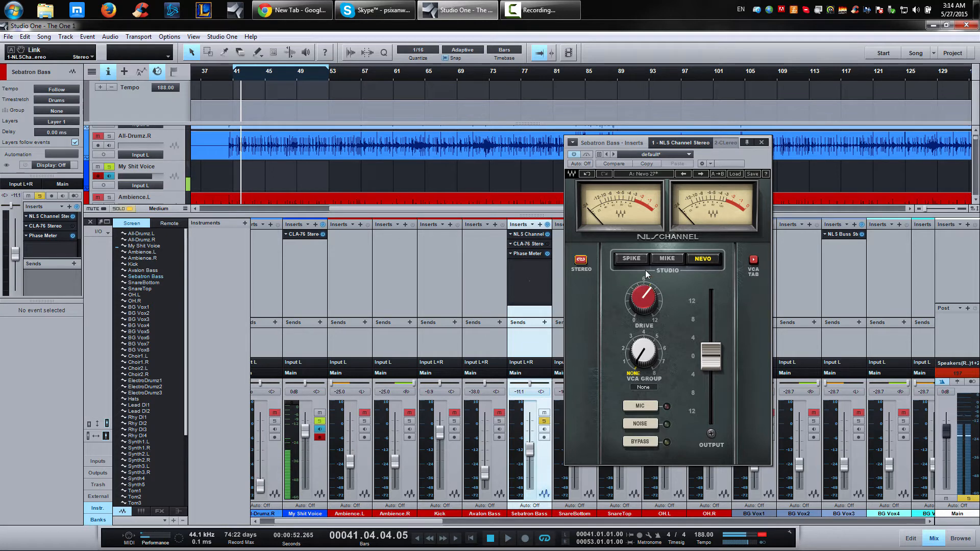
Remove the CLA-76 Stereo insert from Sebatron Bass and lower the NLS Channel drive to about 3.1.
right_click(538, 246)
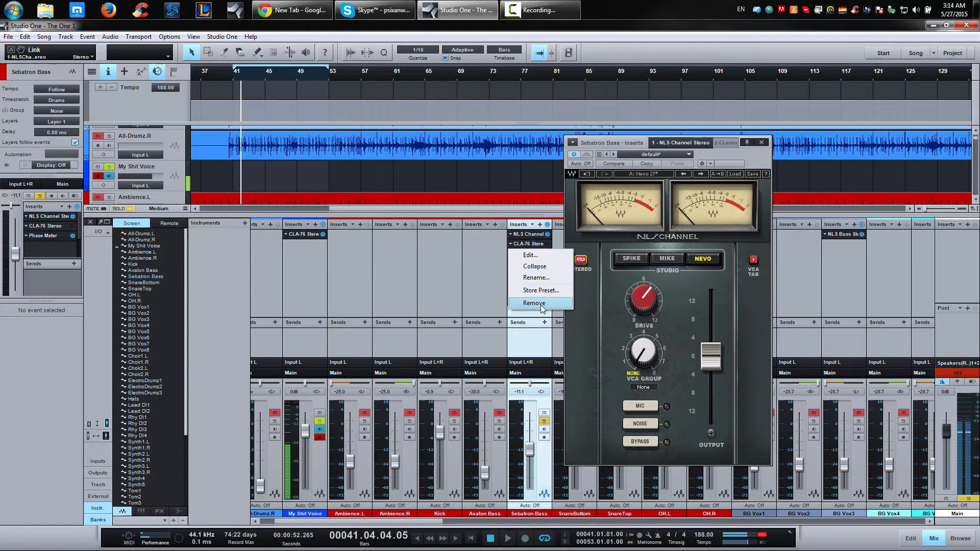
left_click(540, 307)
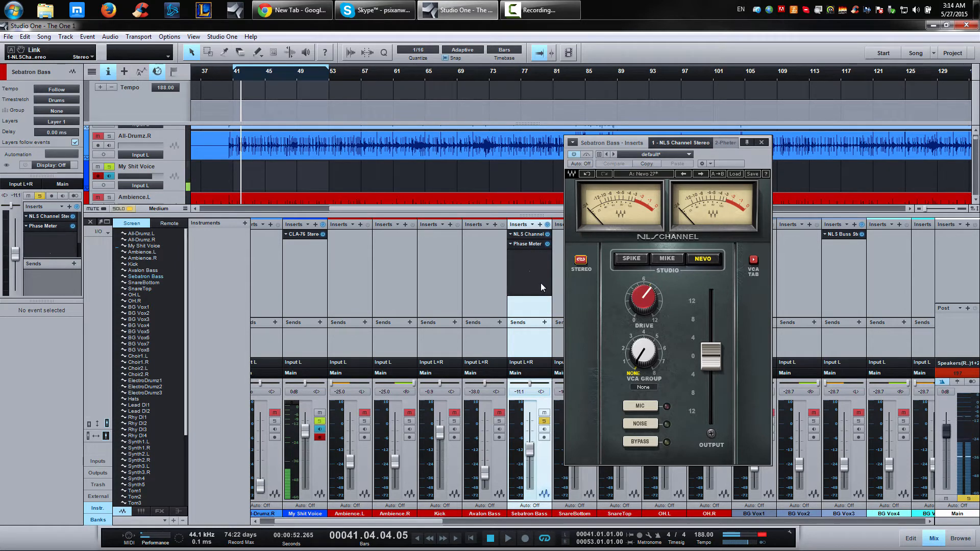
mouse_move(648, 302)
left_click_drag(647, 310, 594, 267)
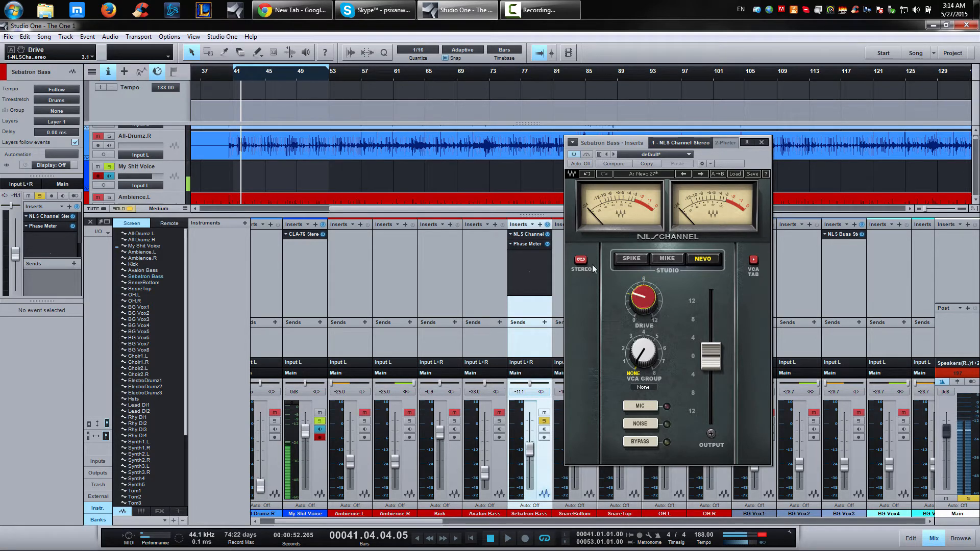
Set the NLS Channel link mode to Dual Mono and start playback from bar 41.
left_click(585, 269)
key("comma")
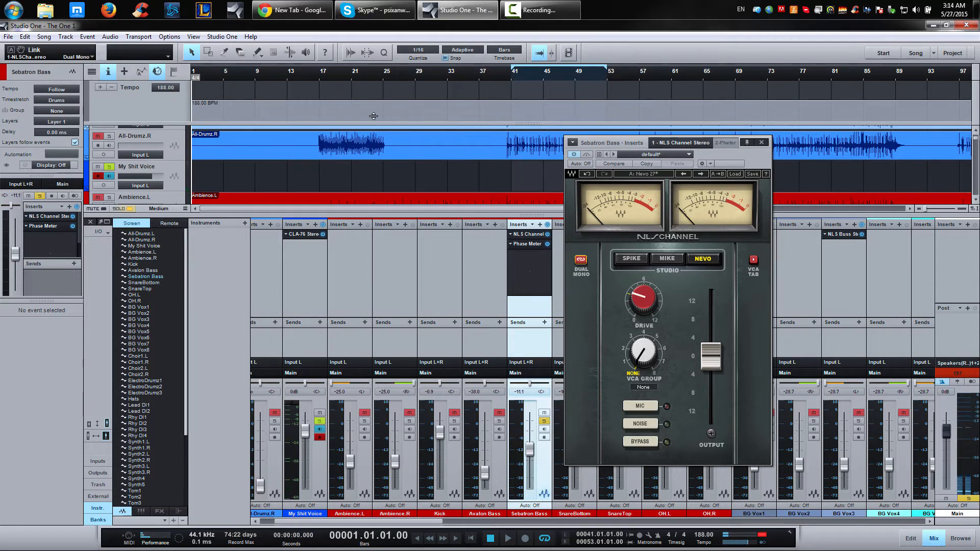
left_click(514, 72)
key("space")
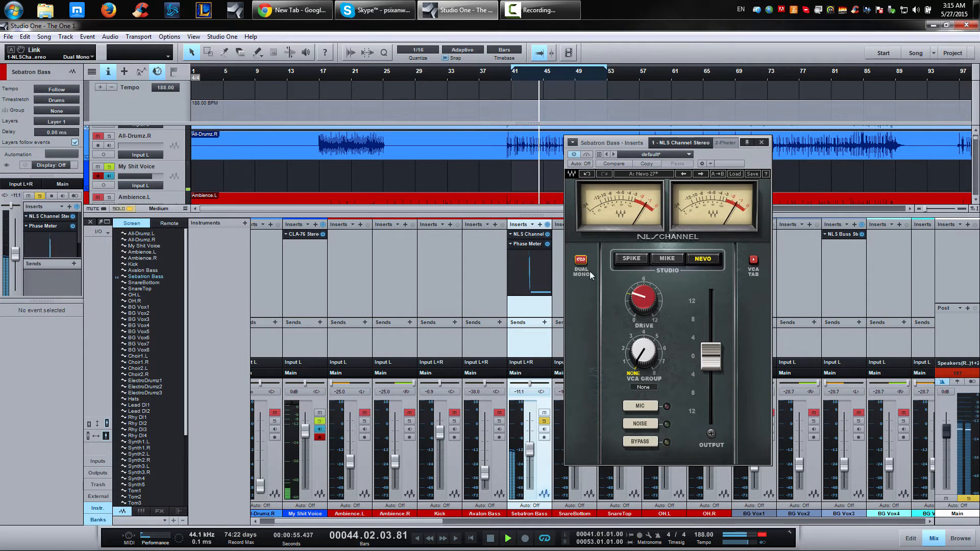
Raise the NLS Channel drive to 12, view the Sebatron Bass Phase Meter during playback, and stop playback.
left_click_drag(639, 296, 602, 159)
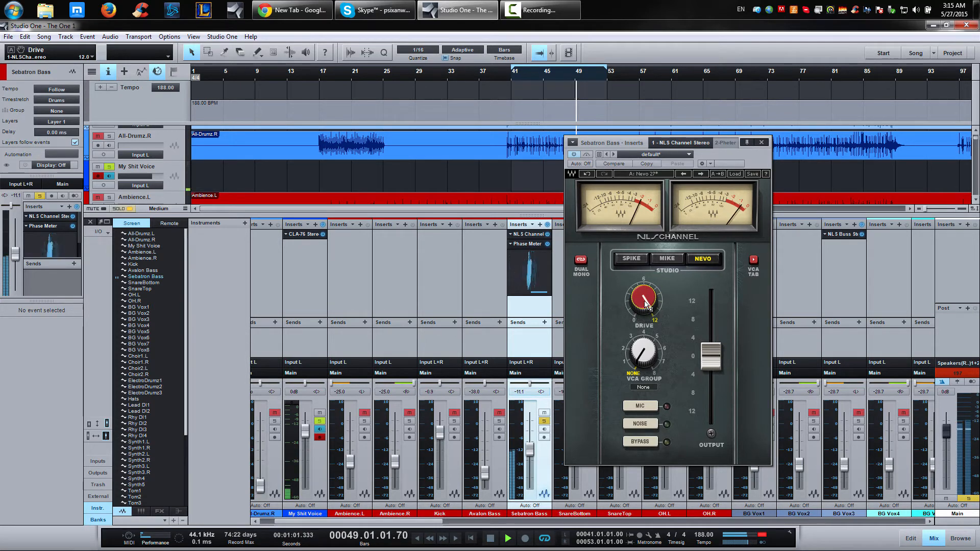
left_click_drag(646, 305, 624, 355)
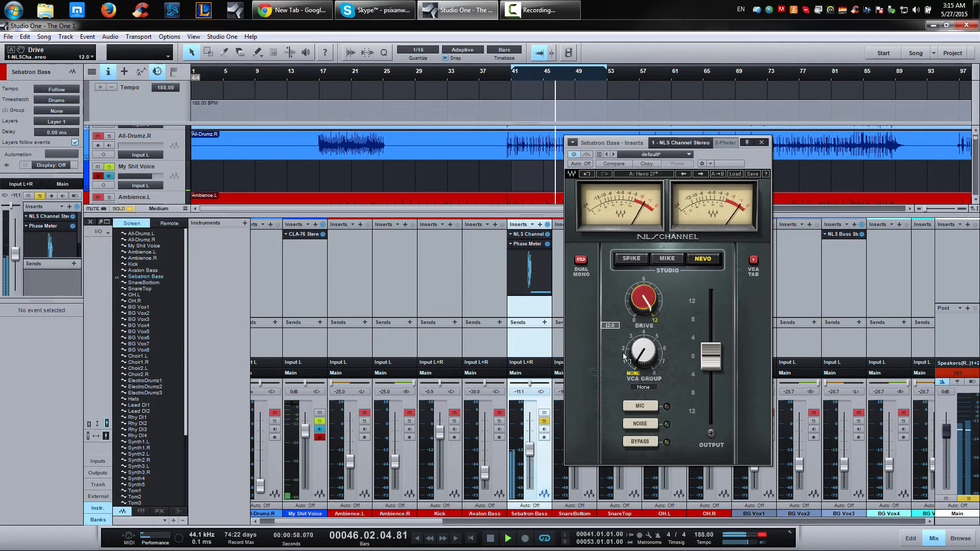
double_click(529, 244)
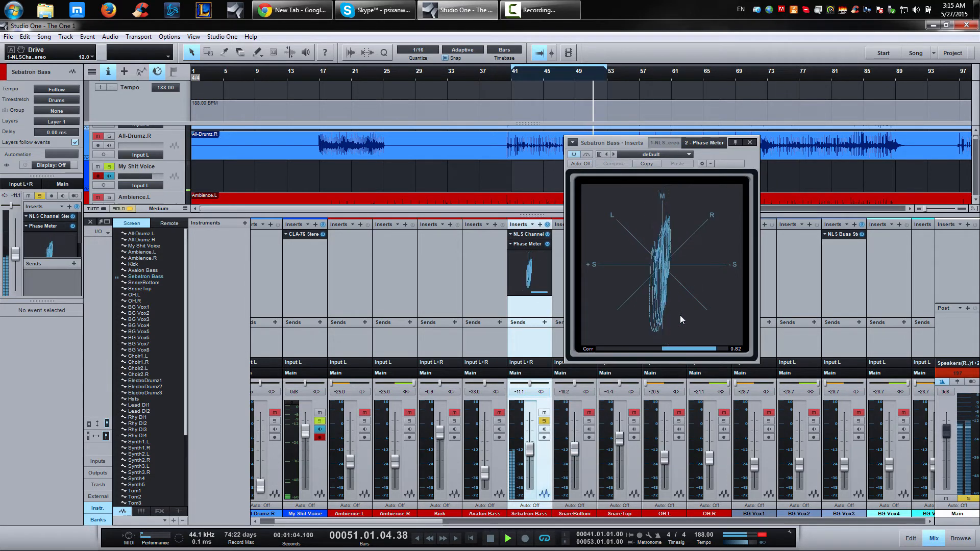
key("space")
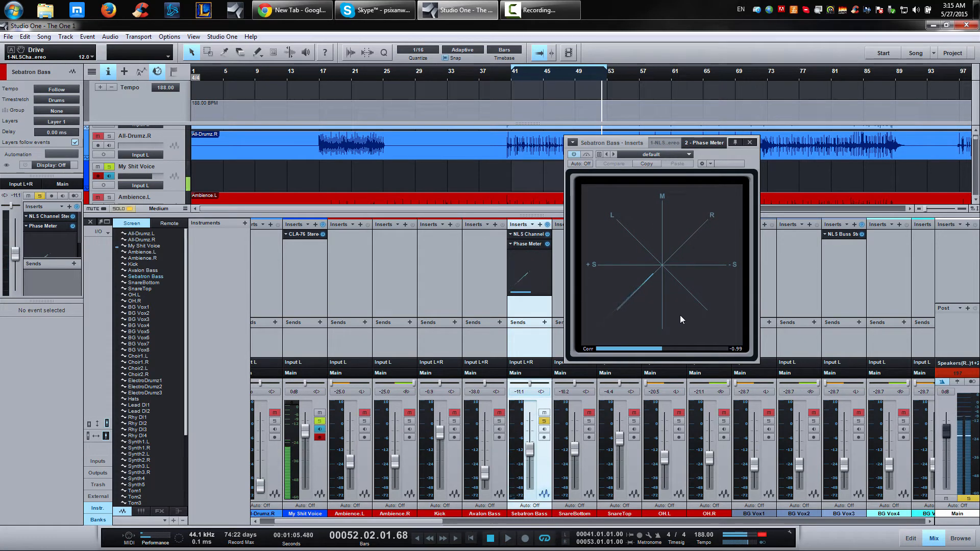
Replay the loop from bar 41, switch the NLS Channel to Stereo, and check the Phase Meter.
left_click(521, 245)
left_click(532, 234)
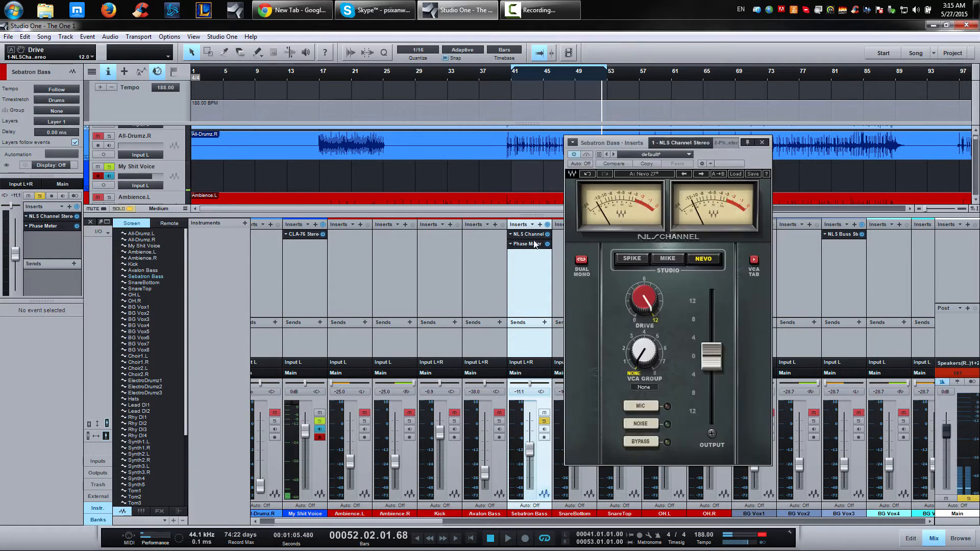
left_click(534, 243)
key("KP_1")
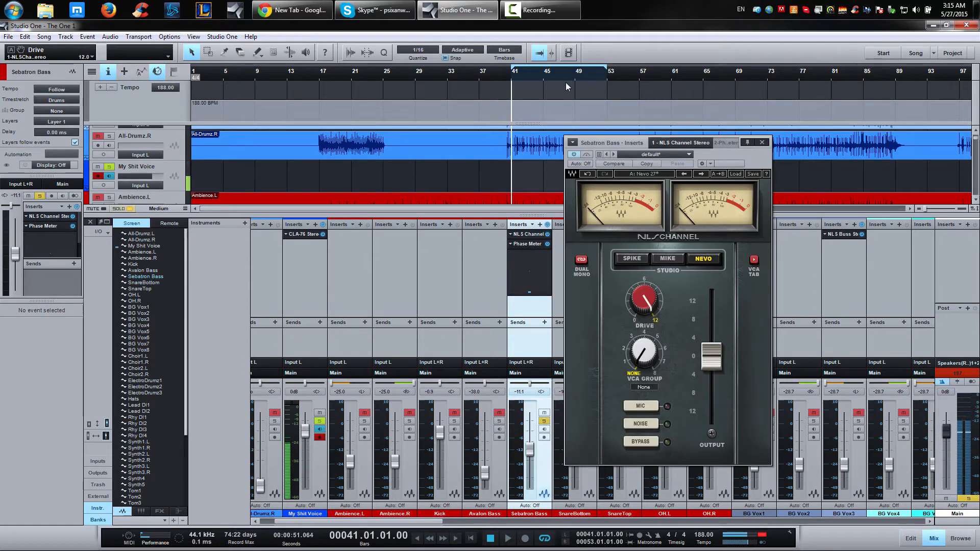
key("space")
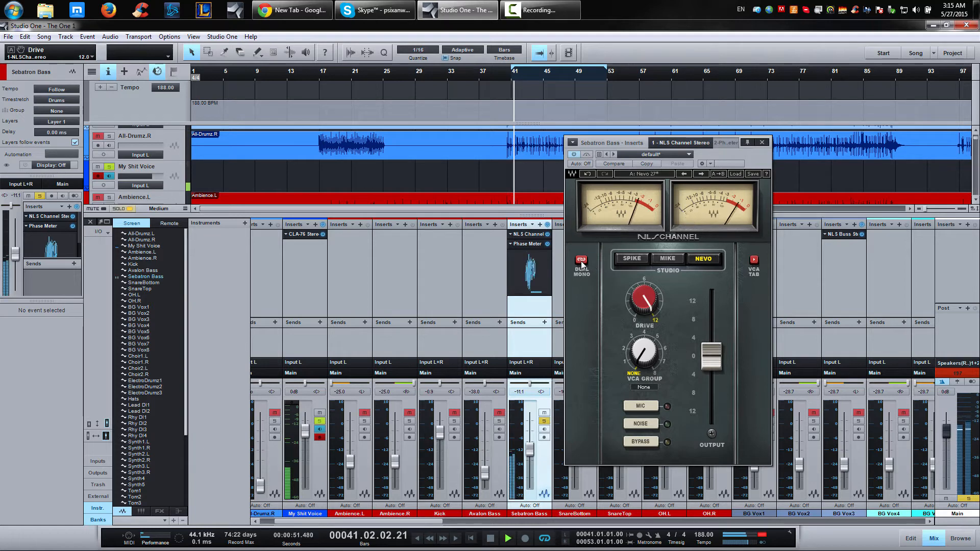
left_click(582, 262)
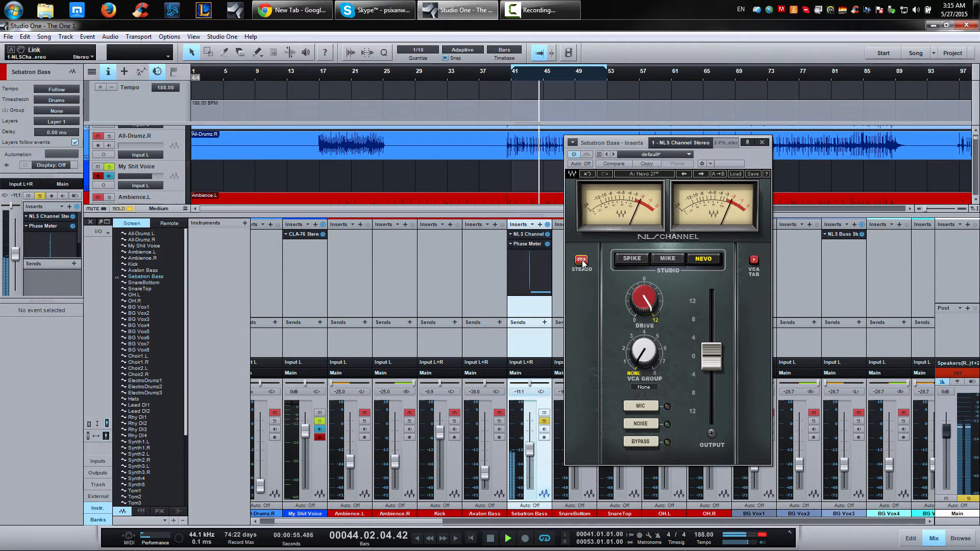
left_click(526, 244)
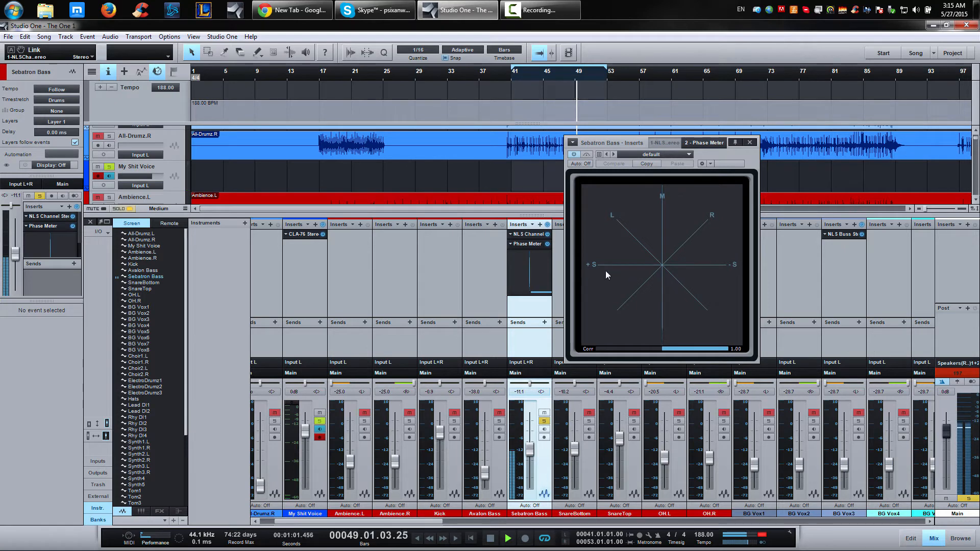
Toggle the NLS Channel between Dual Mono and Stereo, comparing the signal on the Phase Meter.
left_click(536, 235)
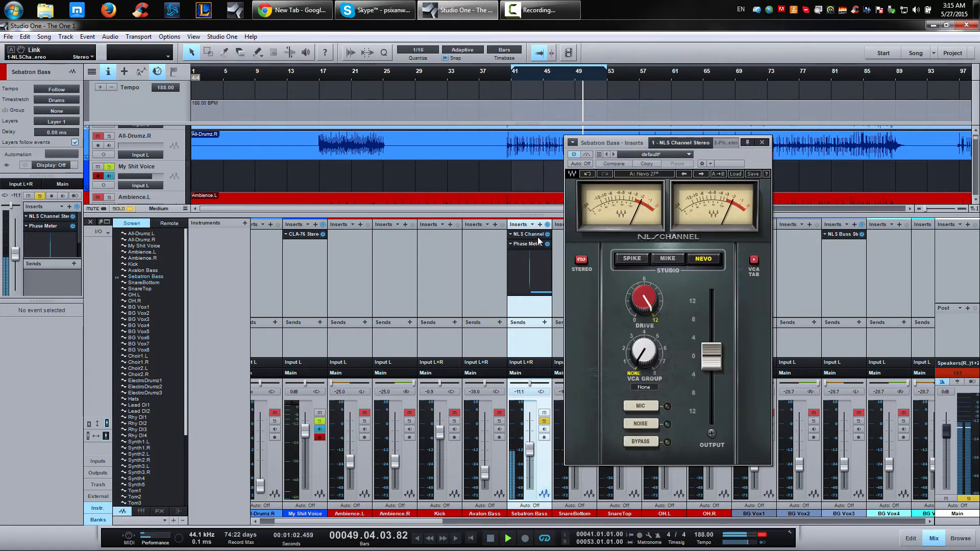
left_click(582, 260)
left_click(581, 261)
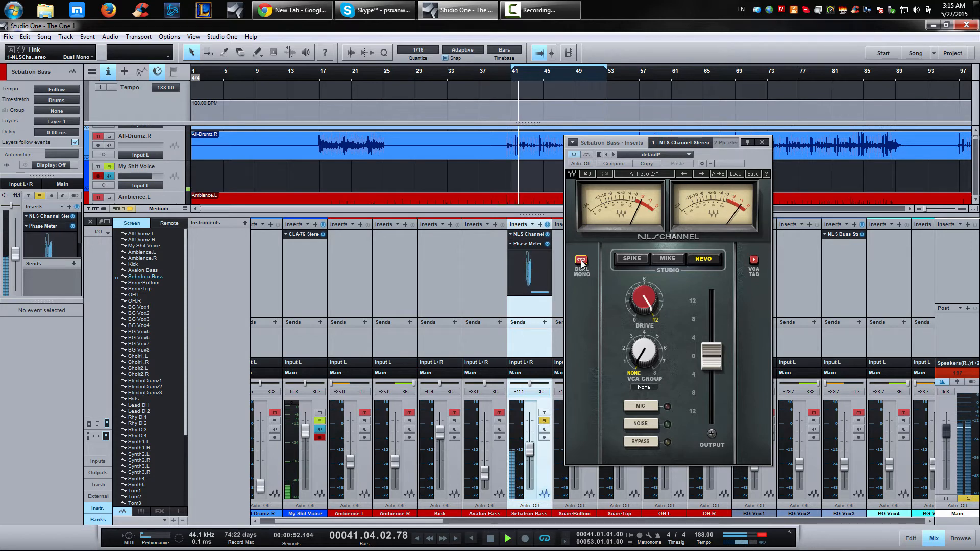
left_click(524, 243)
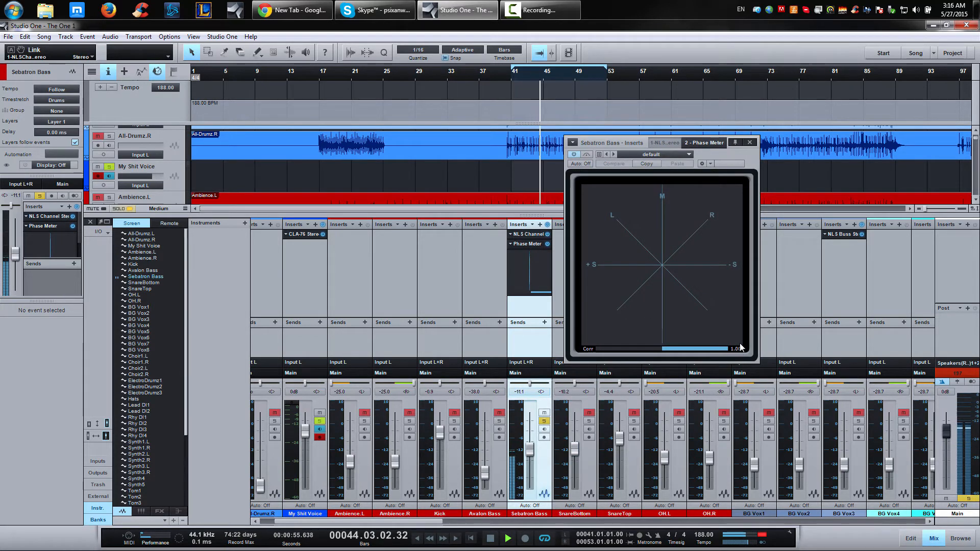
left_click(527, 234)
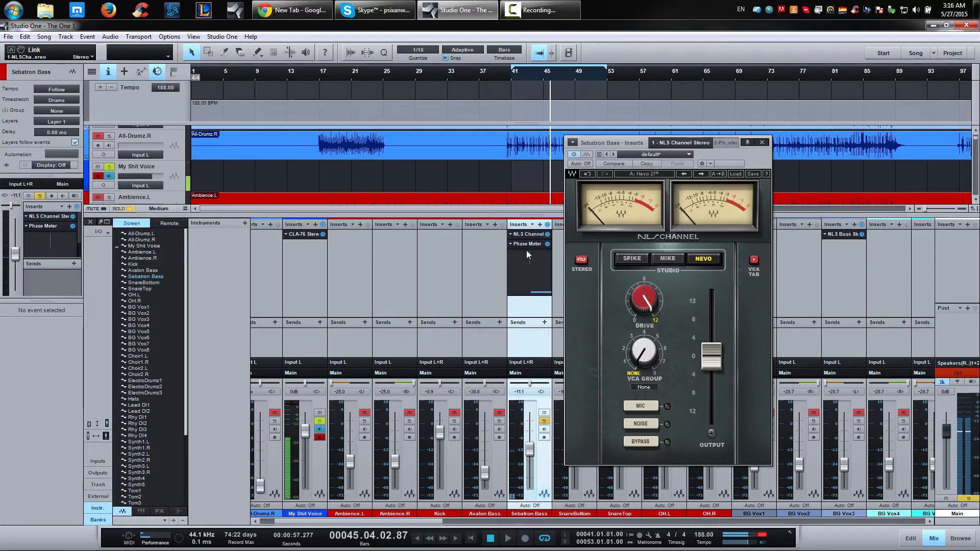
left_click(526, 244)
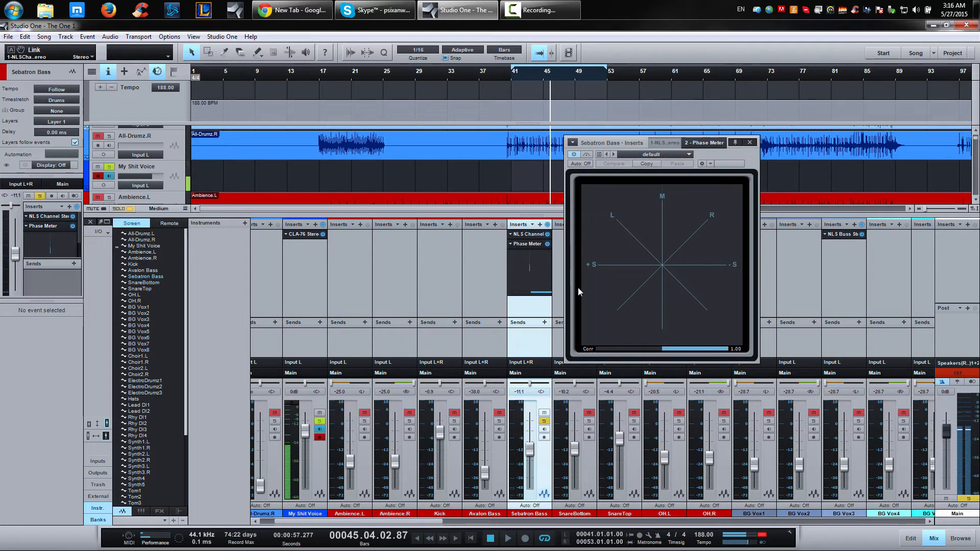
Resume playback with the NLS Channel in Dual Mono and view the Sebatron Bass Phase Meter.
left_click(527, 235)
key("space")
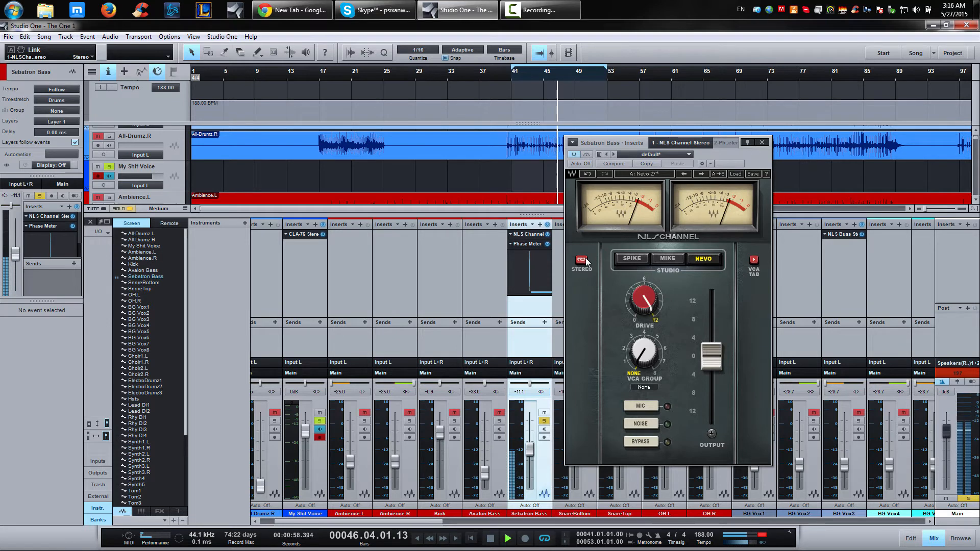
left_click(528, 244)
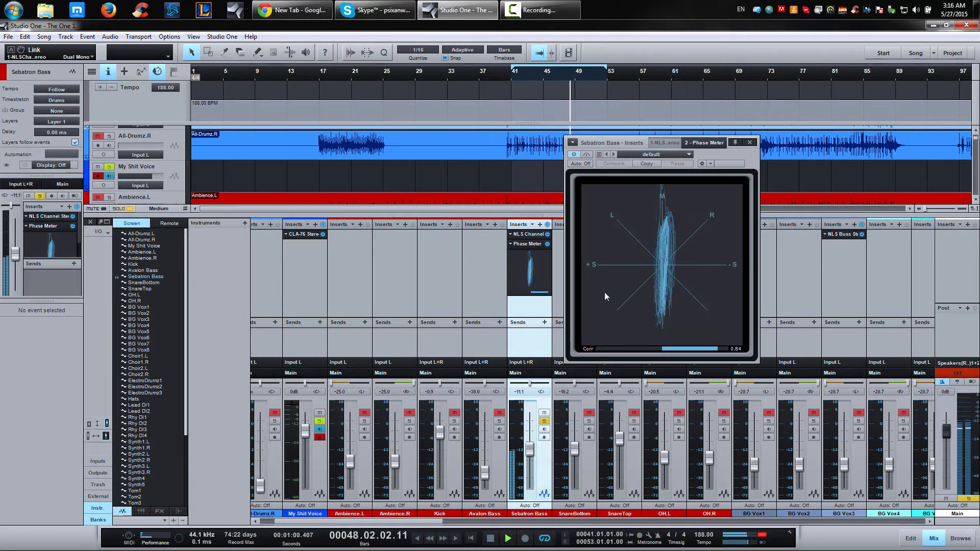
Lower the NLS Channel drive to 1.9, view the Sebatron Bass Phase Meter during playback, and stop playback.
left_click(531, 234)
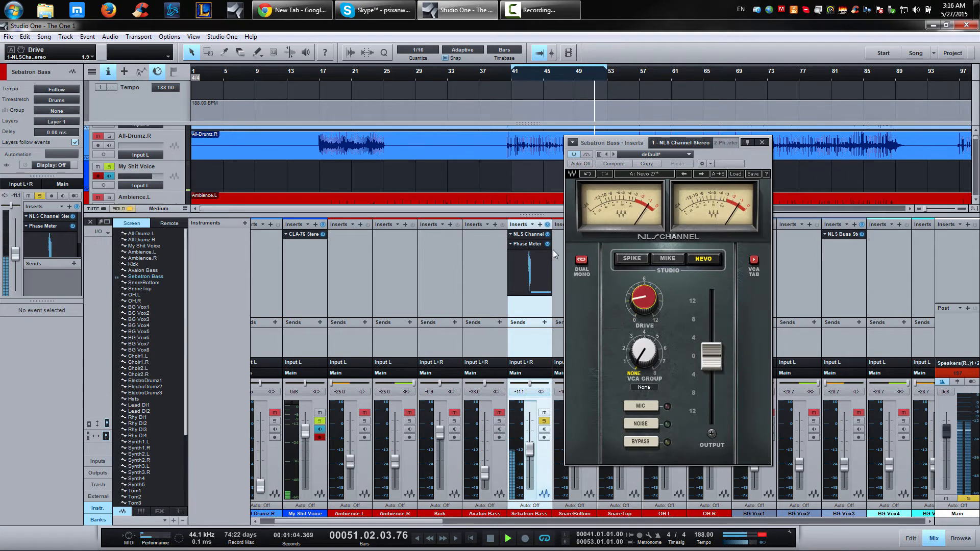
left_click(545, 250)
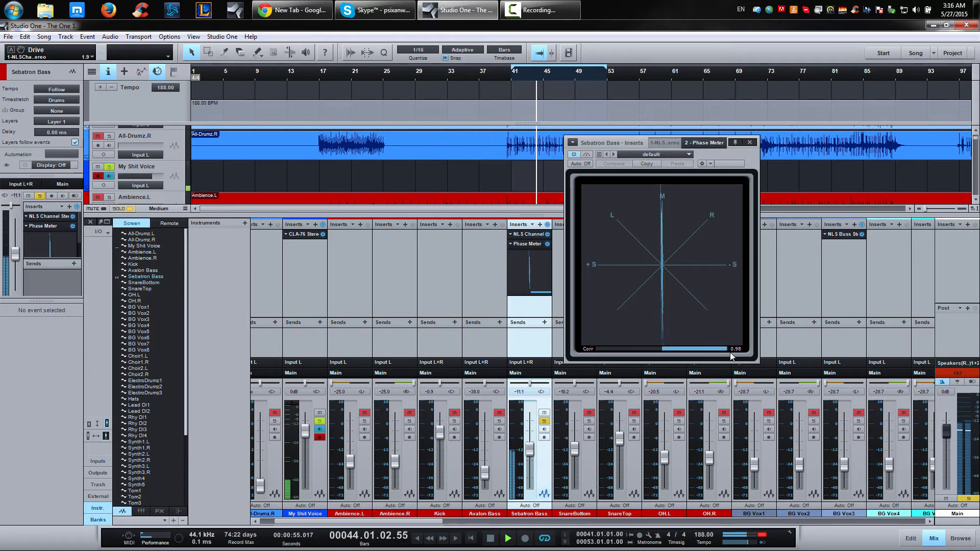
key("space")
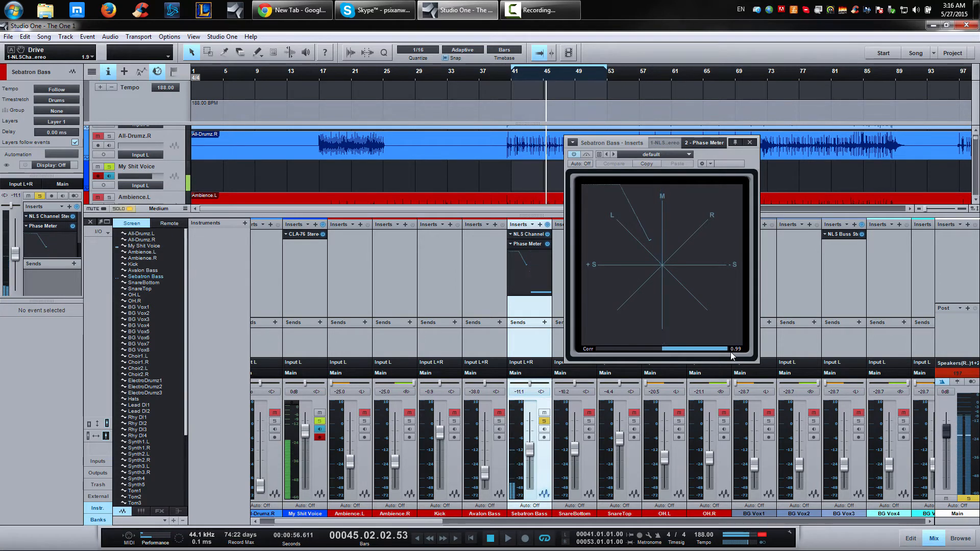
Raise the NLS Channel drive to 8.1 and open the Phase Meter on the Sebatron Bass track.
left_click(537, 236)
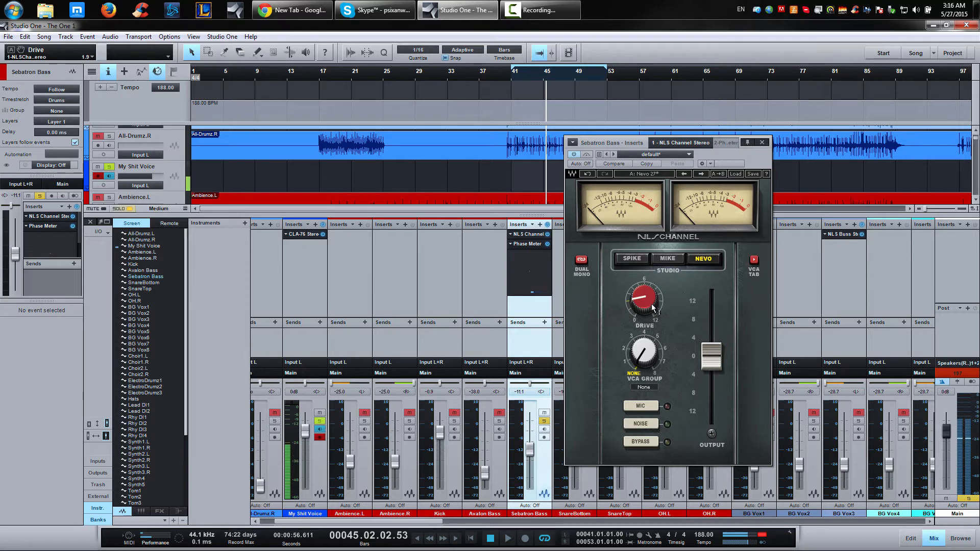
mouse_move(653, 307)
left_click_drag(646, 280, 666, 204)
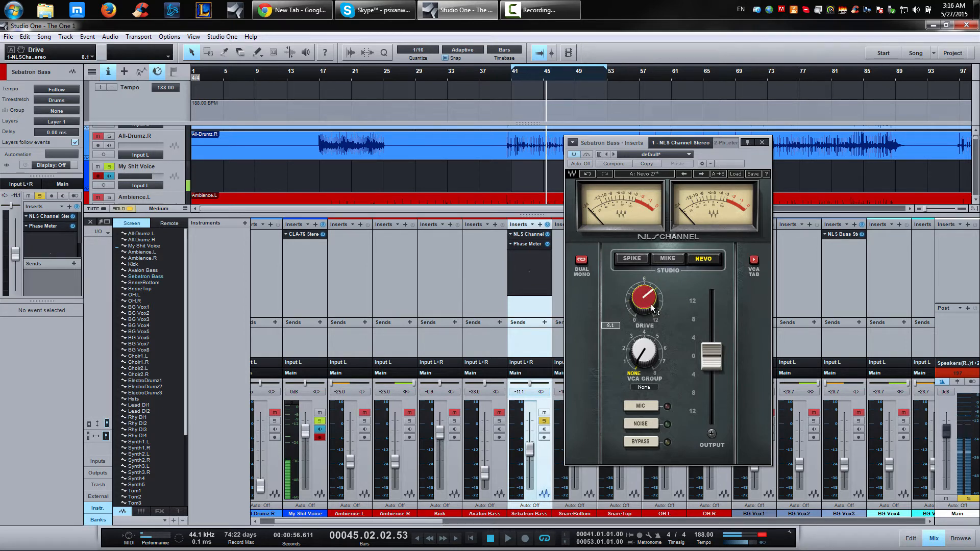
double_click(531, 243)
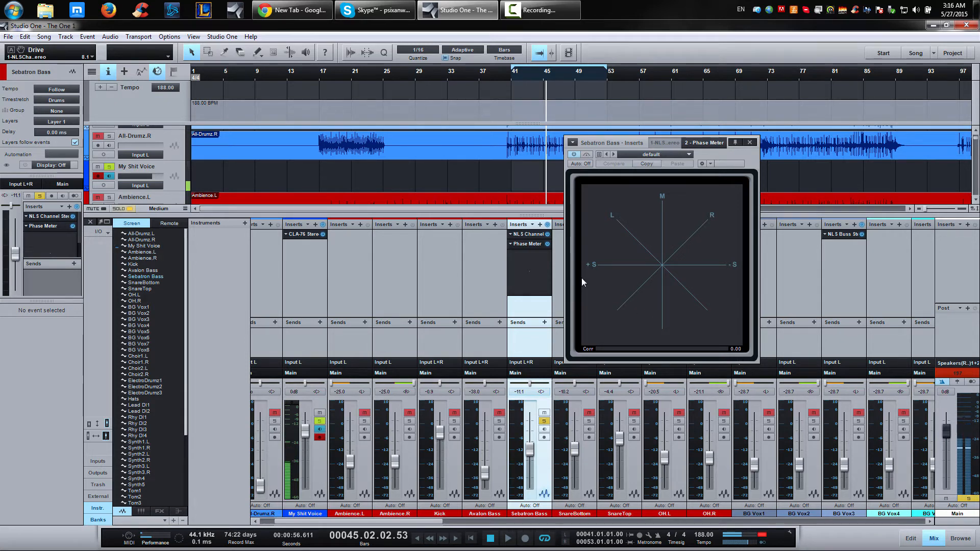
Switch the NLS Channel link mode to Stereo, check the Phase Meter during playback, and stop playback.
left_click(533, 244)
left_click(533, 243)
left_click(533, 236)
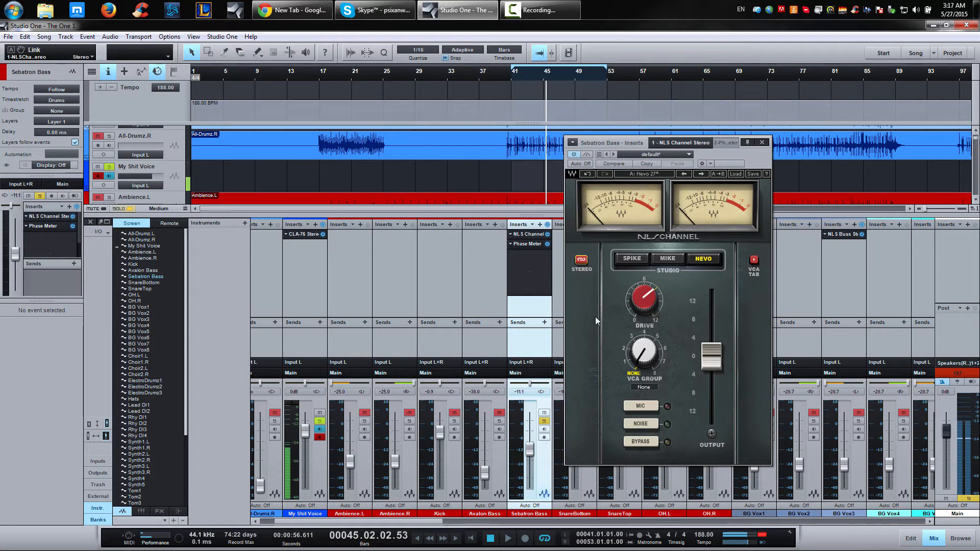
left_click(531, 245)
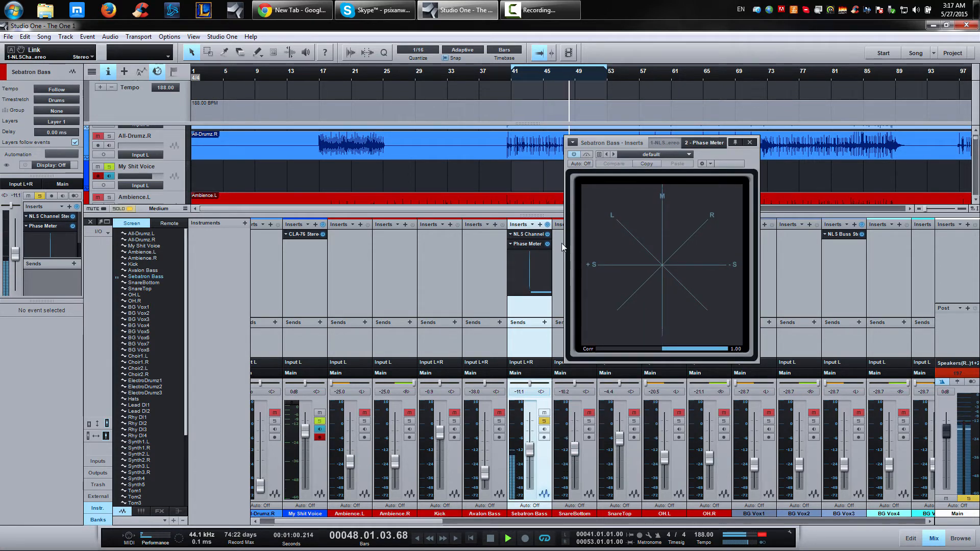
key("space")
Set the NLS Channel drive to 6 and switch its link mode to Dual Mono.
double_click(523, 235)
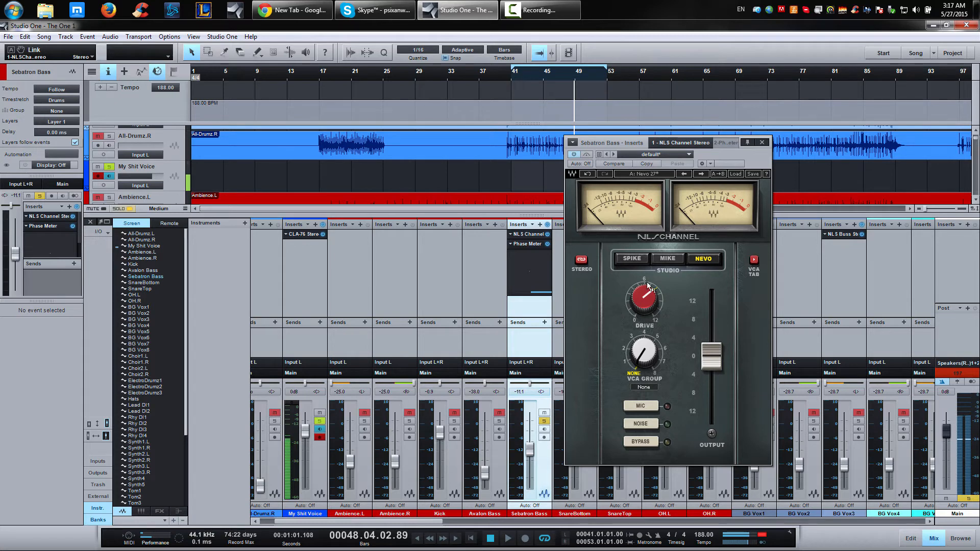
double_click(529, 244)
double_click(536, 236)
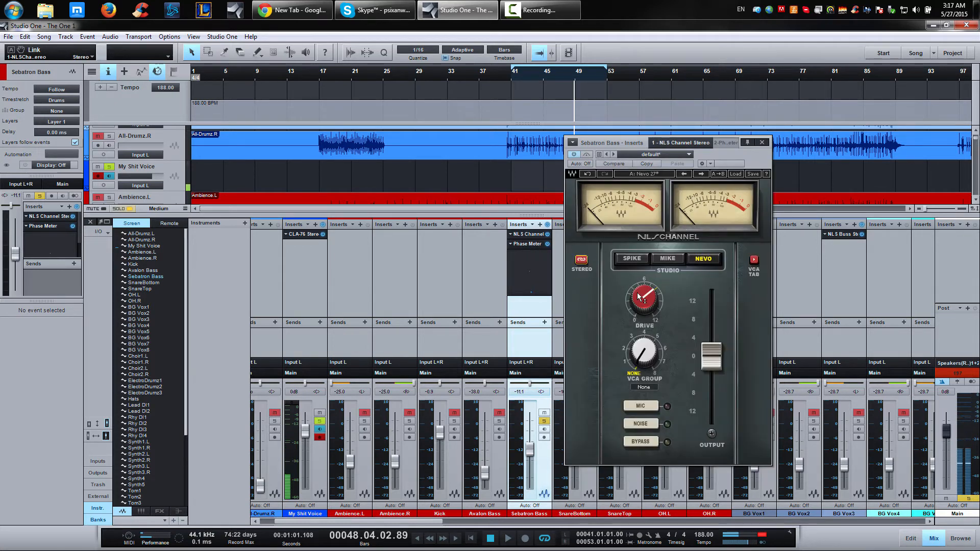
mouse_move(645, 297)
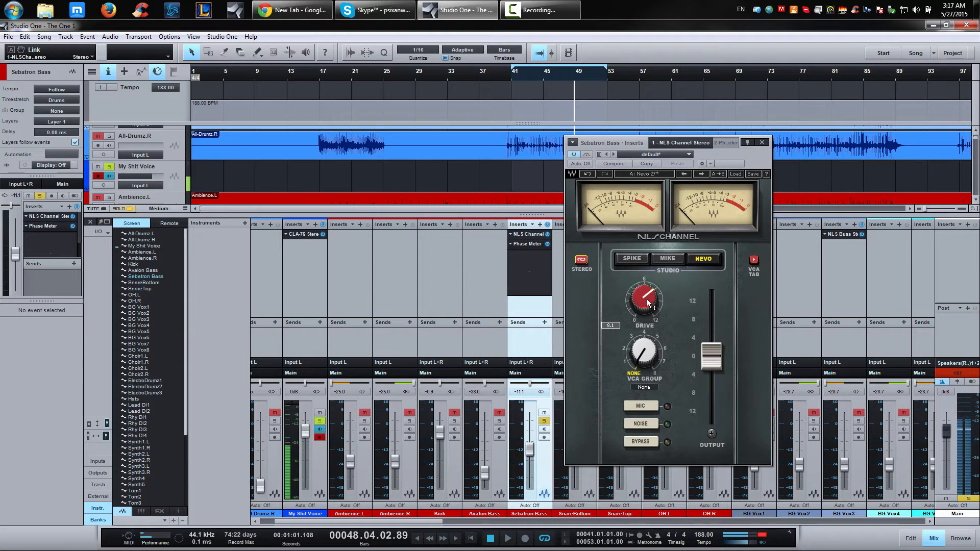
scroll(645, 301, "up", 5)
left_click(582, 259)
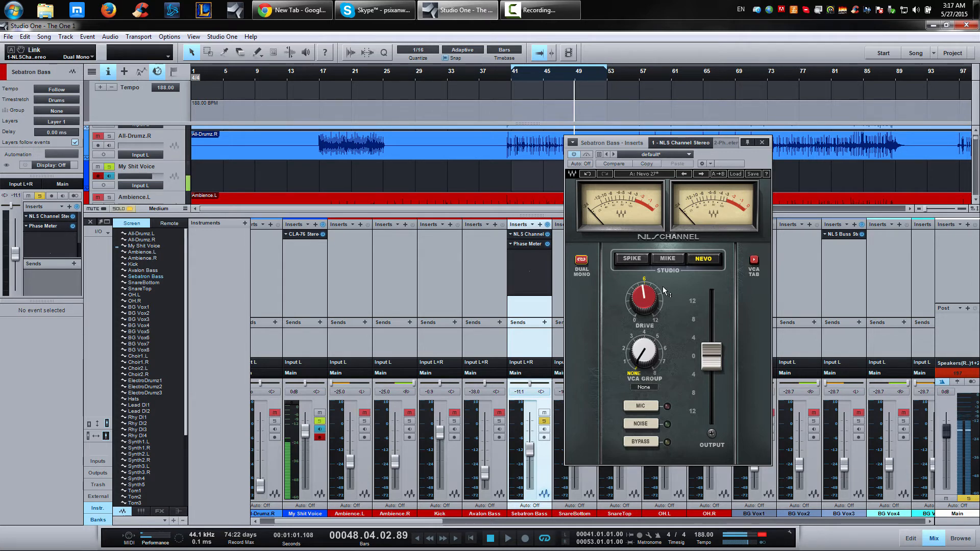
Insert S1 Imager Stereo between the NLS Channel and Phase Meter on Sebatron Bass, and reduce its width to about 0.89.
key("F5")
left_click(976, 69)
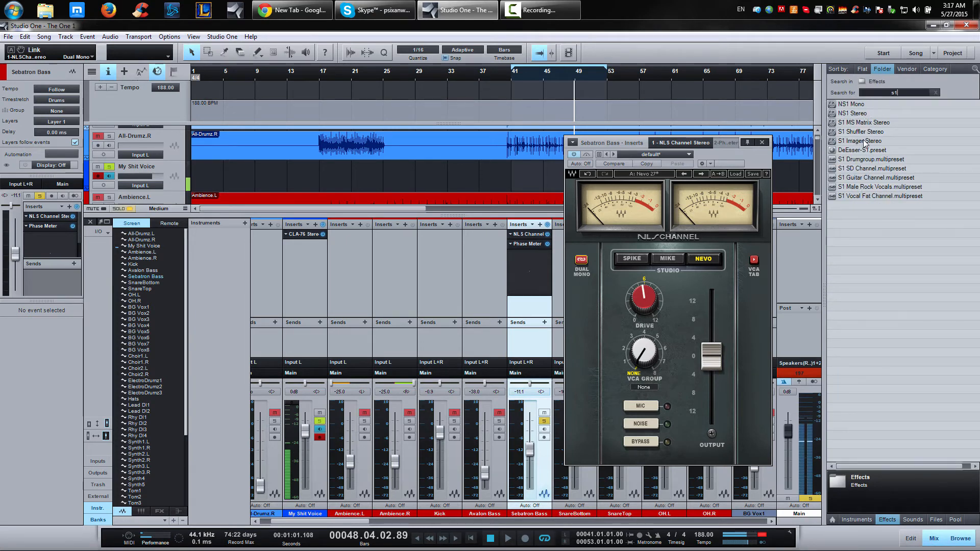
left_click_drag(865, 143, 534, 241)
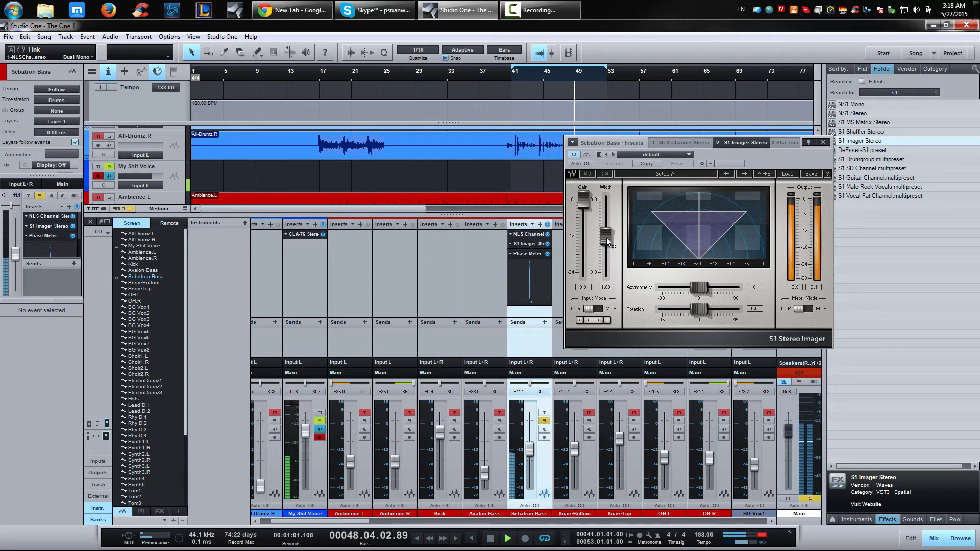
mouse_move(612, 240)
left_mouse_down()
mouse_move(610, 202)
mouse_move(624, 317)
mouse_move(631, 250)
mouse_move(620, 254)
mouse_move(607, 240)
left_mouse_up()
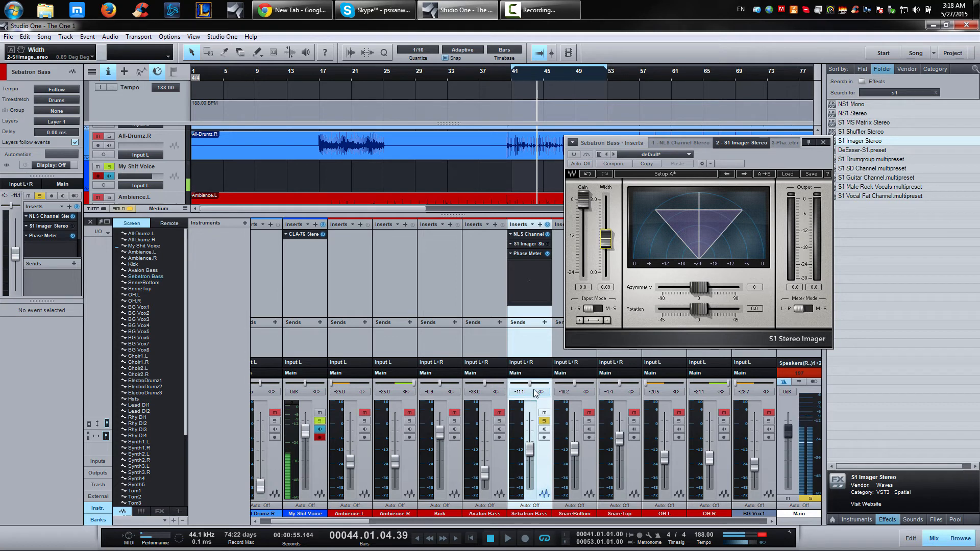
Set the NLS Channel drive to 6.7, and toggle its link mode to Stereo and back to Dual Mono.
left_click(528, 235)
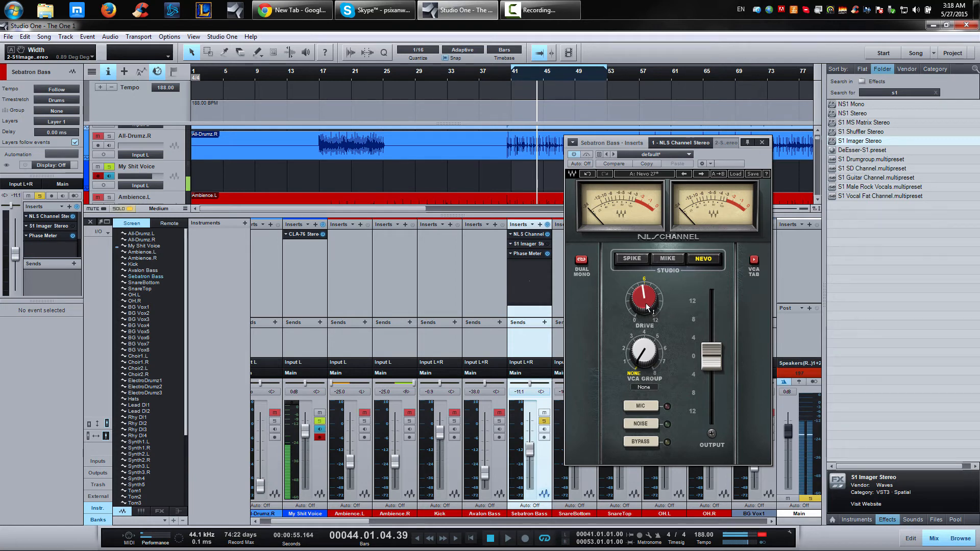
left_click_drag(650, 306, 634, 259)
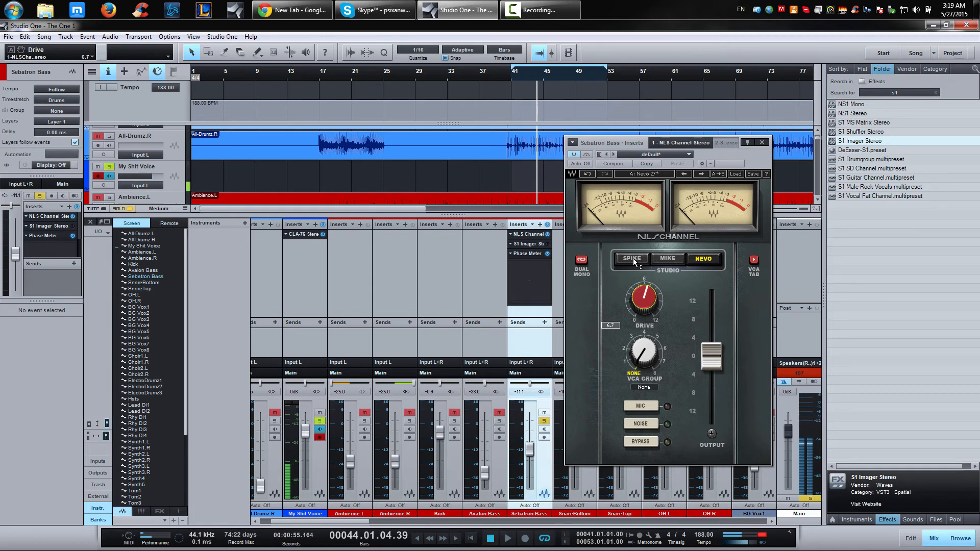
left_click(582, 261)
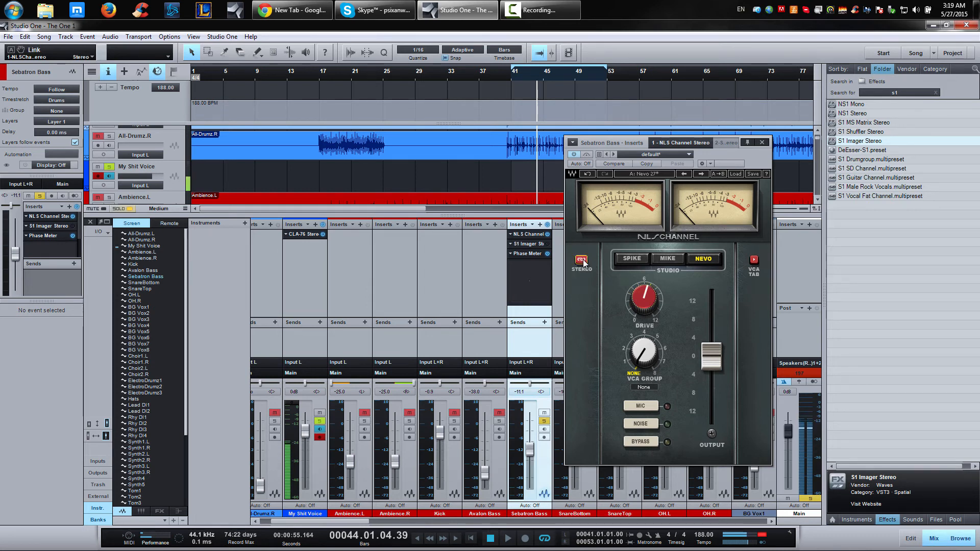
left_click(582, 261)
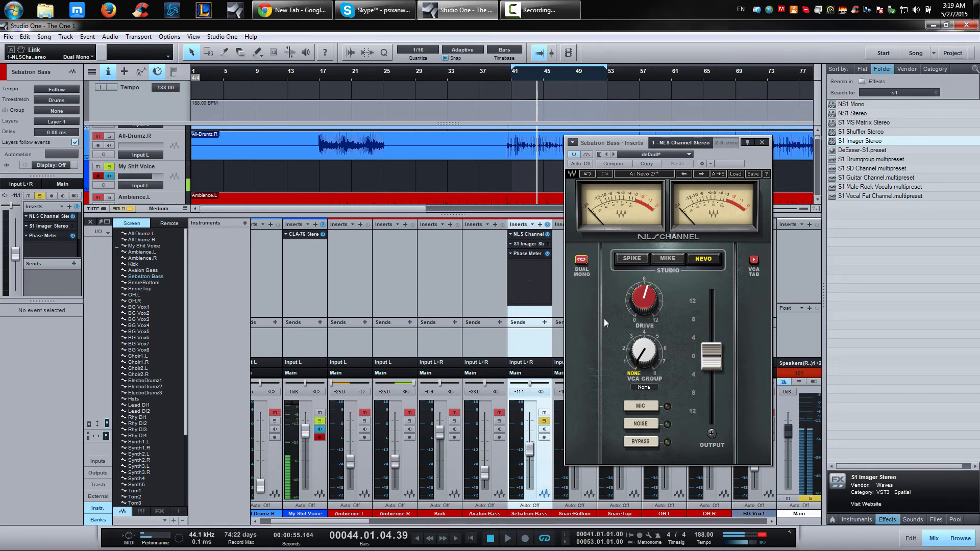
Return the playback cursor to bar 41, copy the Sebatron Bass Phase Meter to the Main channel's inserts, and open the copy.
left_click(515, 112)
left_click(535, 253)
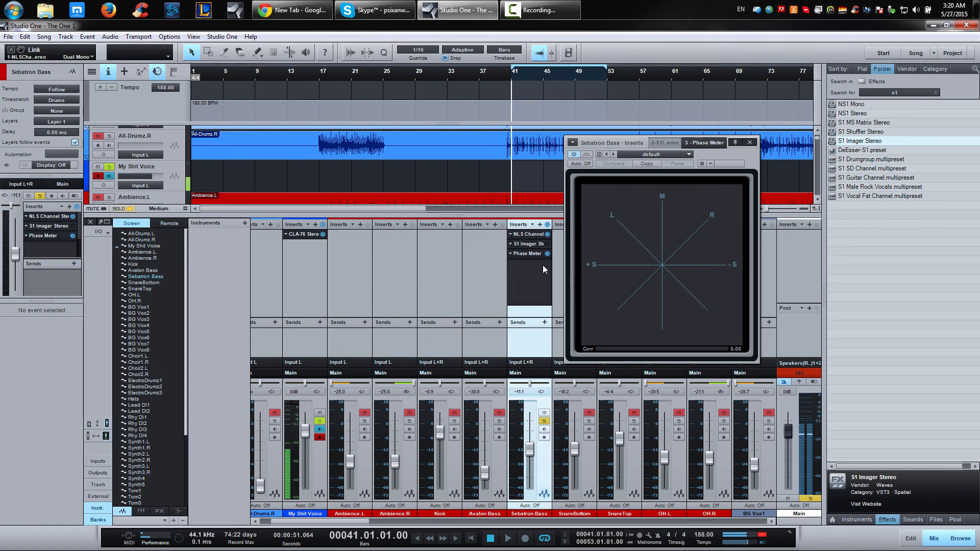
left_click_drag(529, 254, 787, 255)
double_click(803, 234)
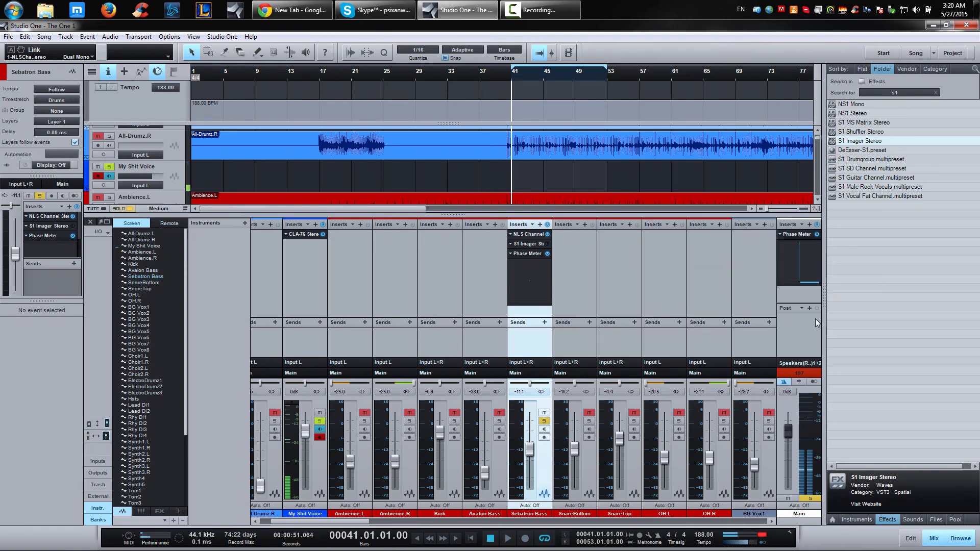
double_click(803, 234)
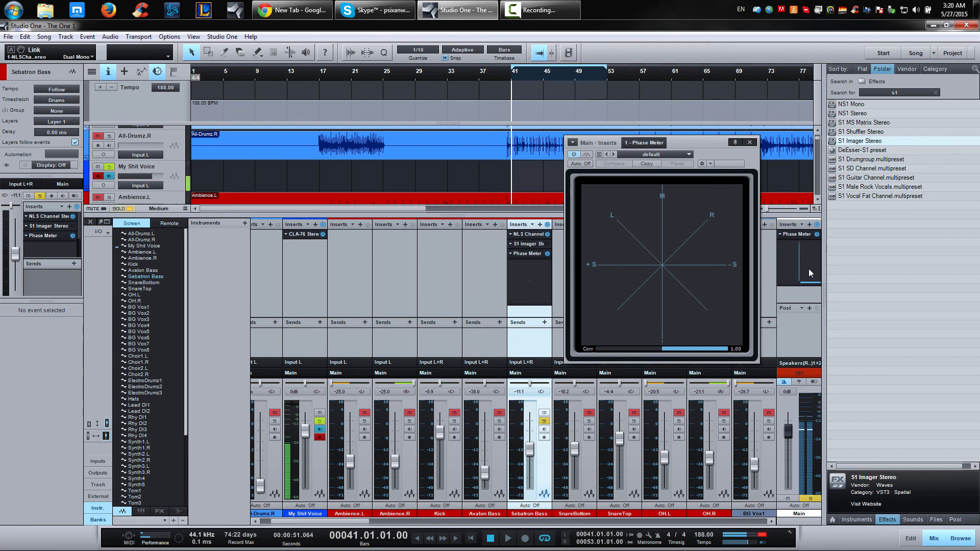